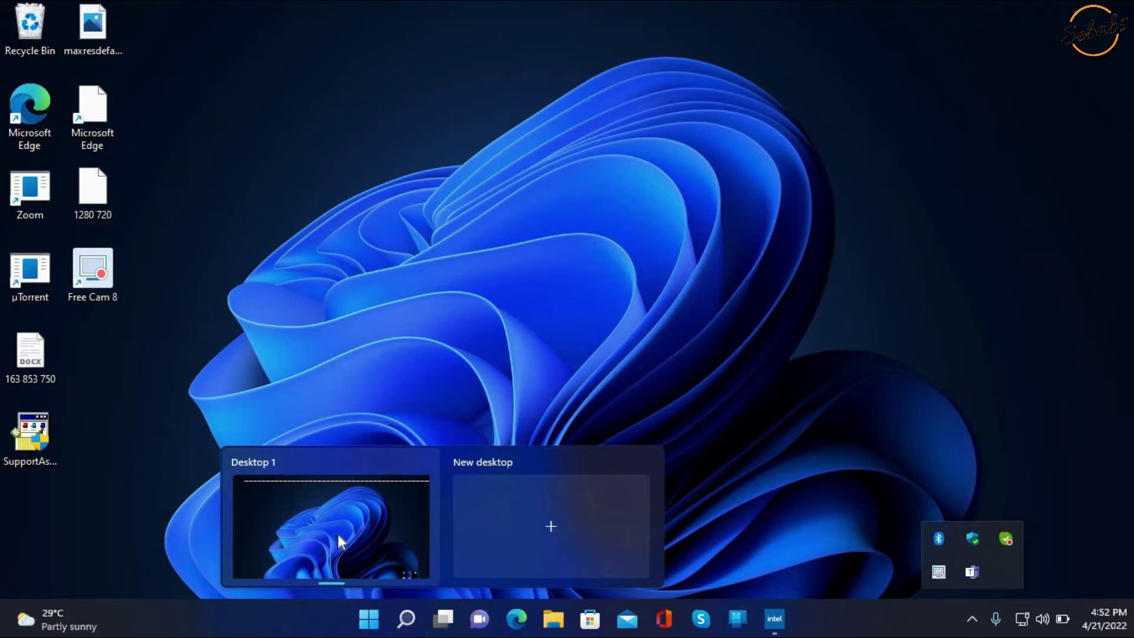
- Create two additional virtual desktops and close them again
click(557, 531)
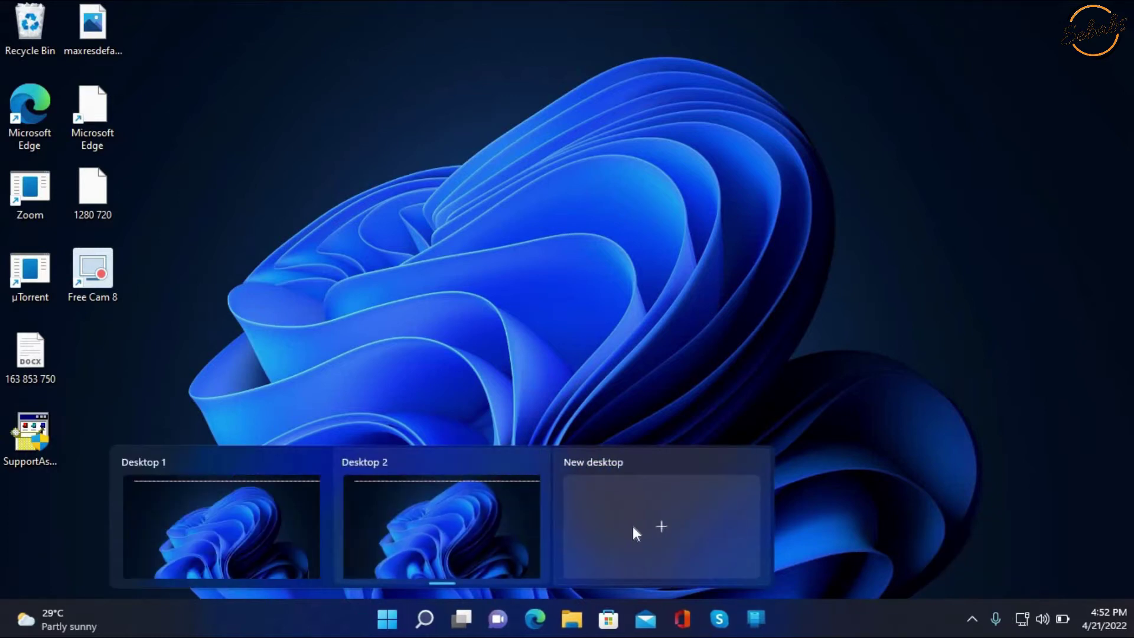
click(677, 537)
click(653, 461)
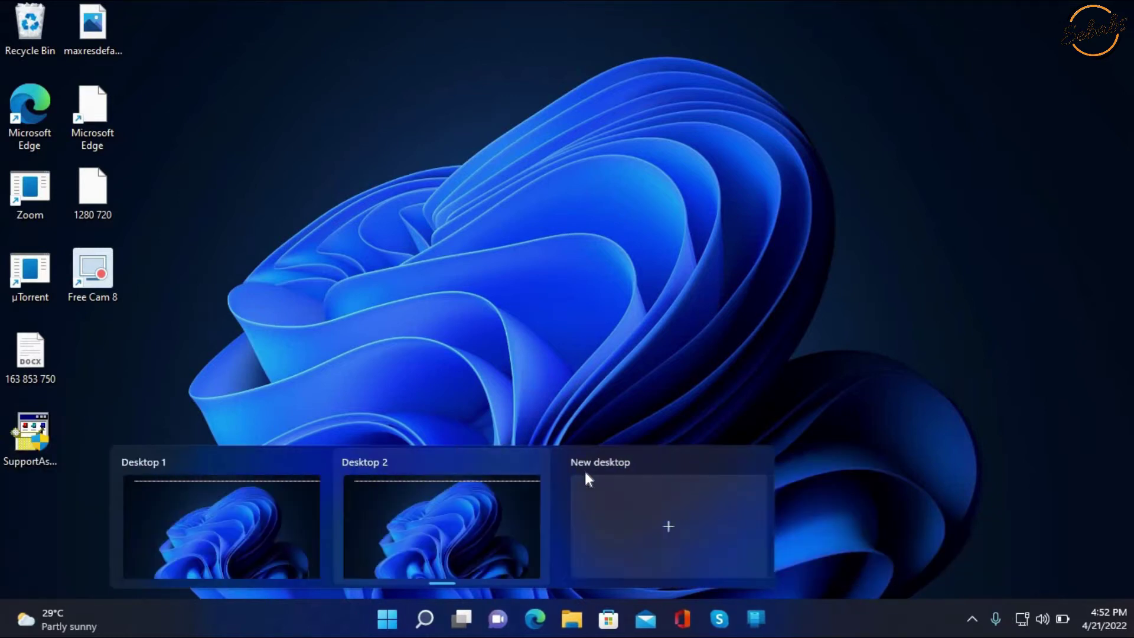
click(525, 463)
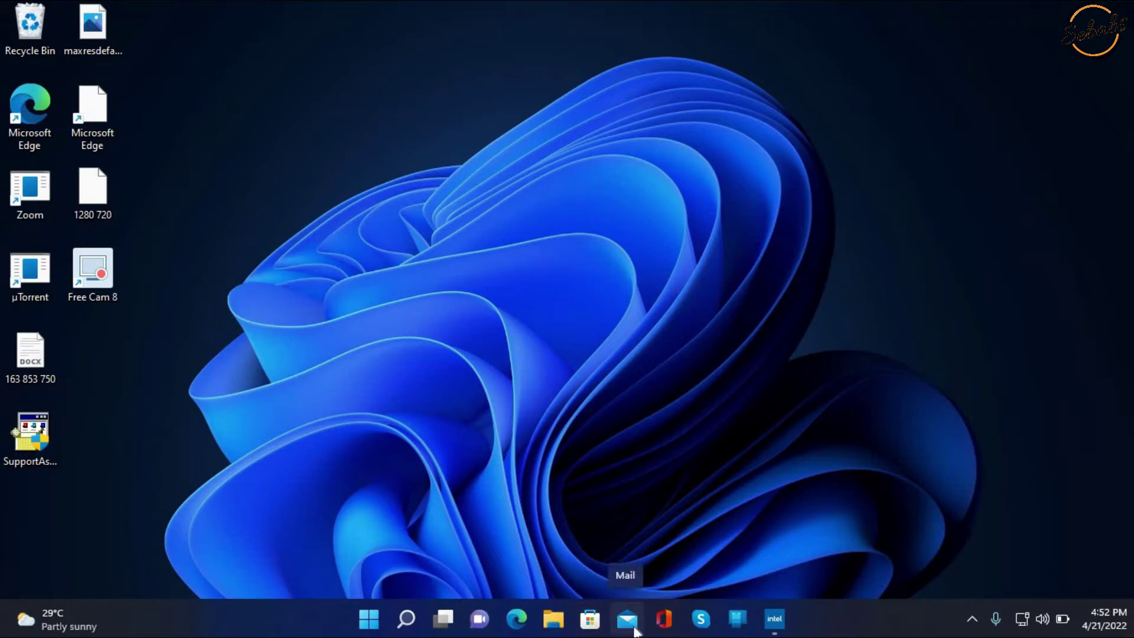
- Unpin Office from the taskbar
right_click(664, 620)
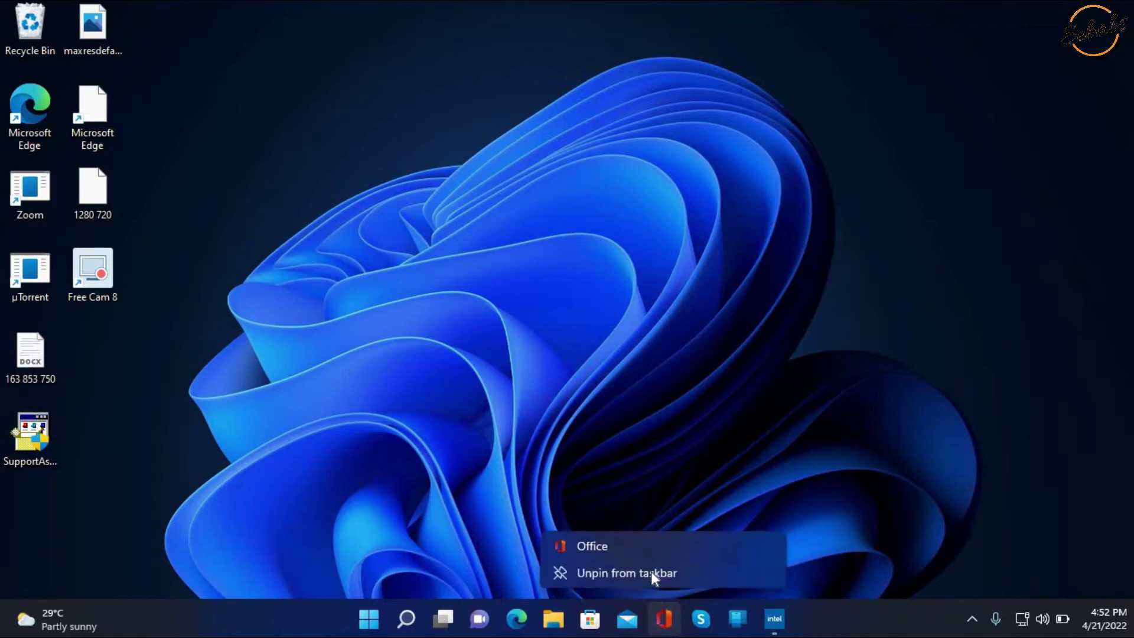
click(651, 571)
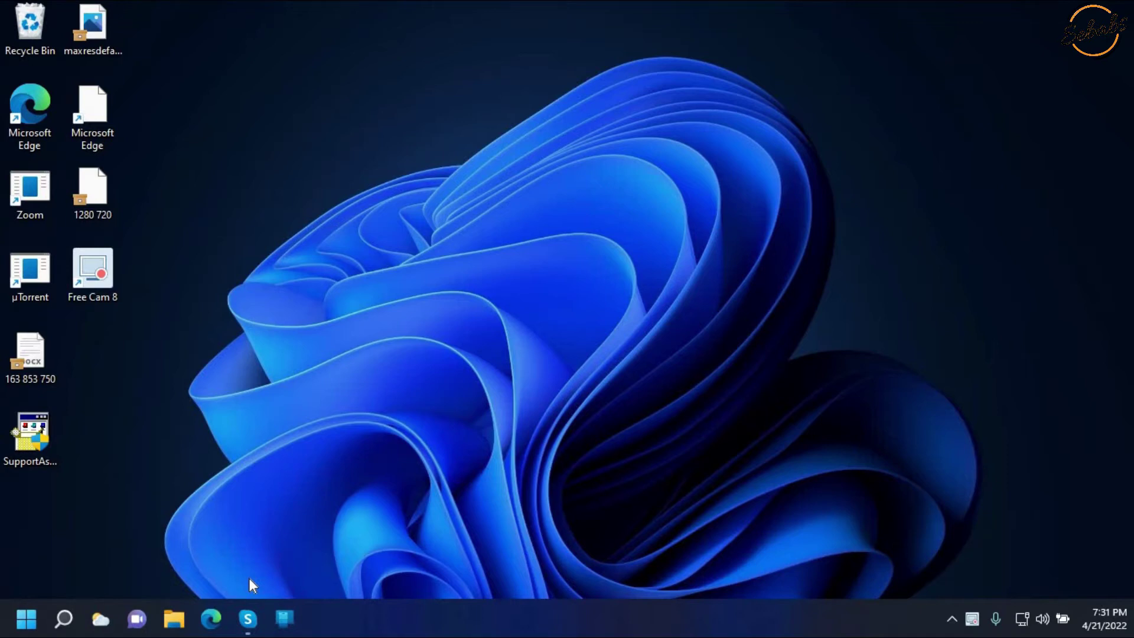
- Open File Explorer in a maximized window and collapse the Quick access group in its folder tree
click(174, 621)
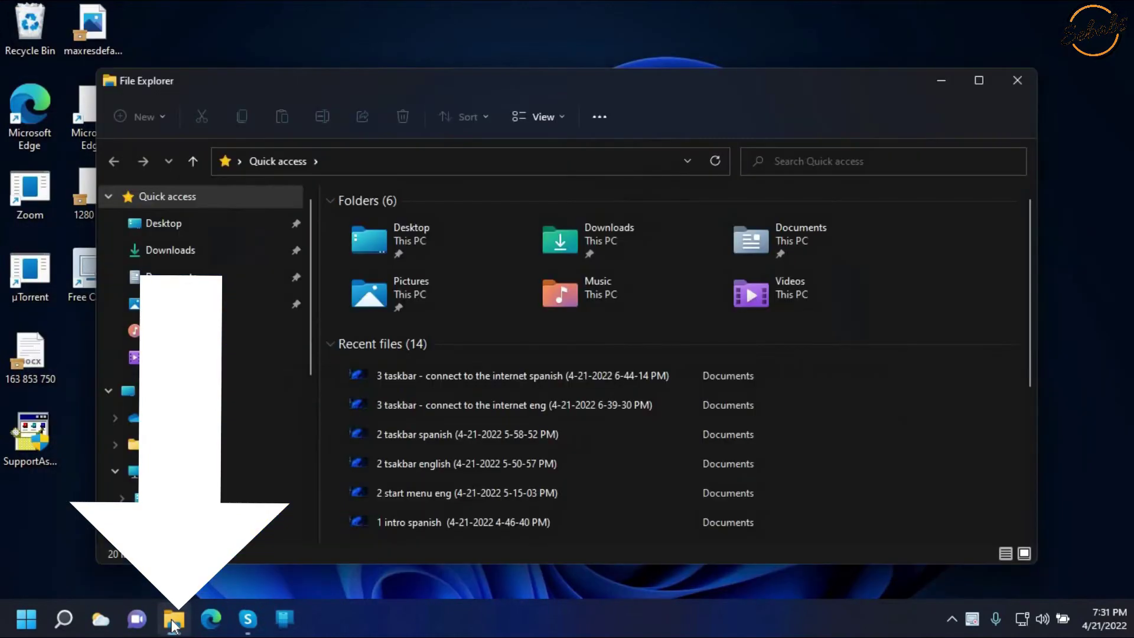
click(990, 78)
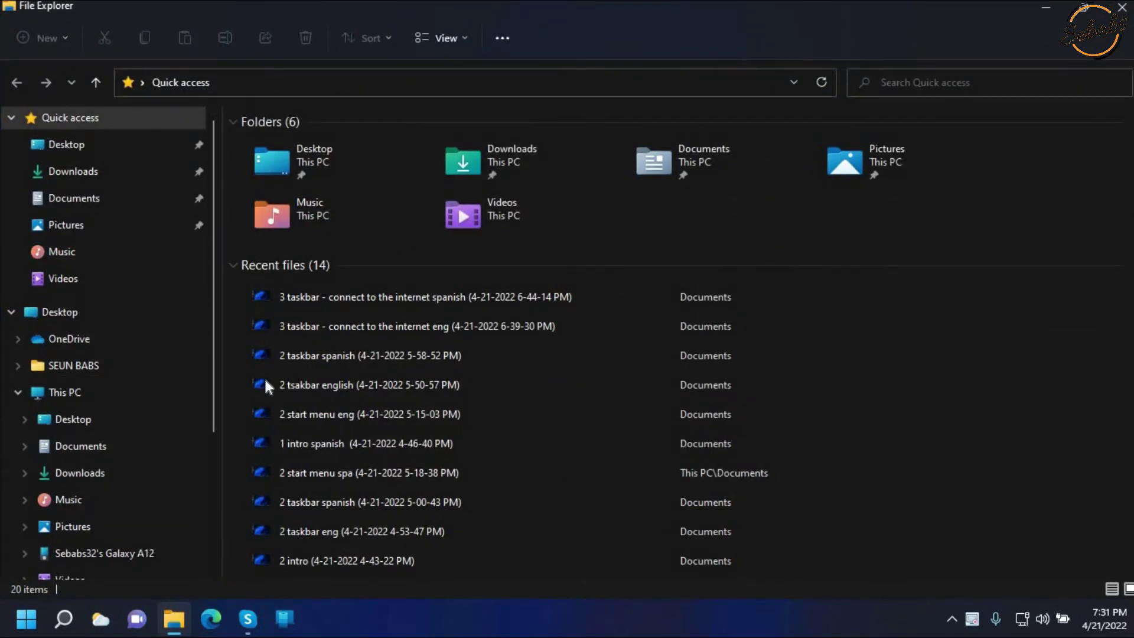
click(9, 118)
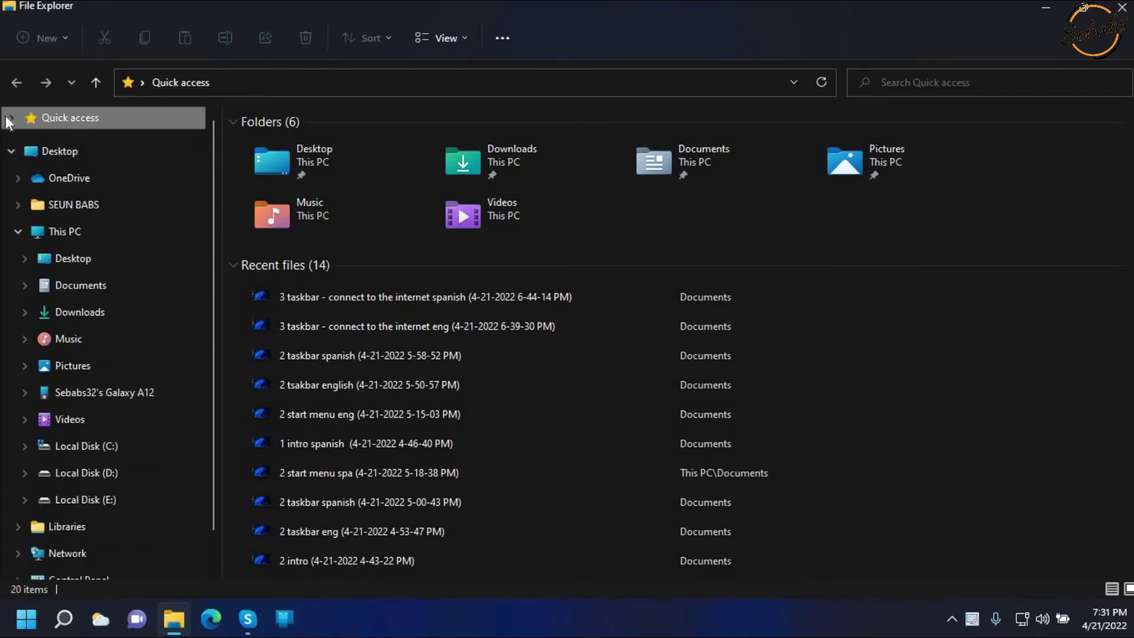
- Browse the Desktop and This PC locations, and open the Documents folder
click(72, 153)
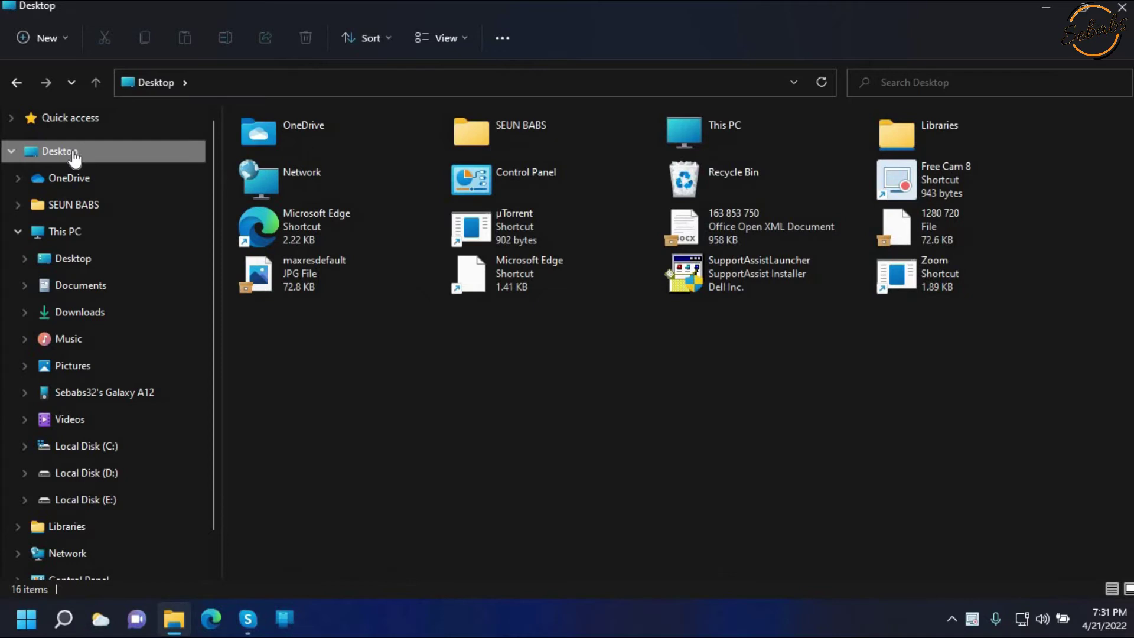
click(70, 235)
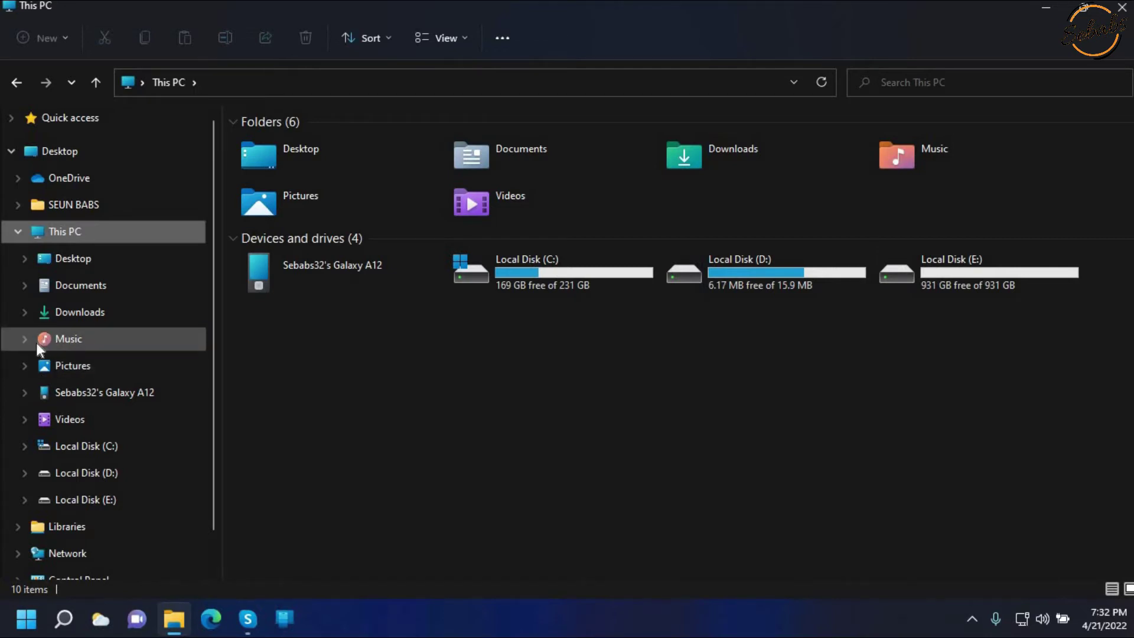
scroll(106, 528, down, 1)
scroll(103, 414, up, 1)
click(104, 288)
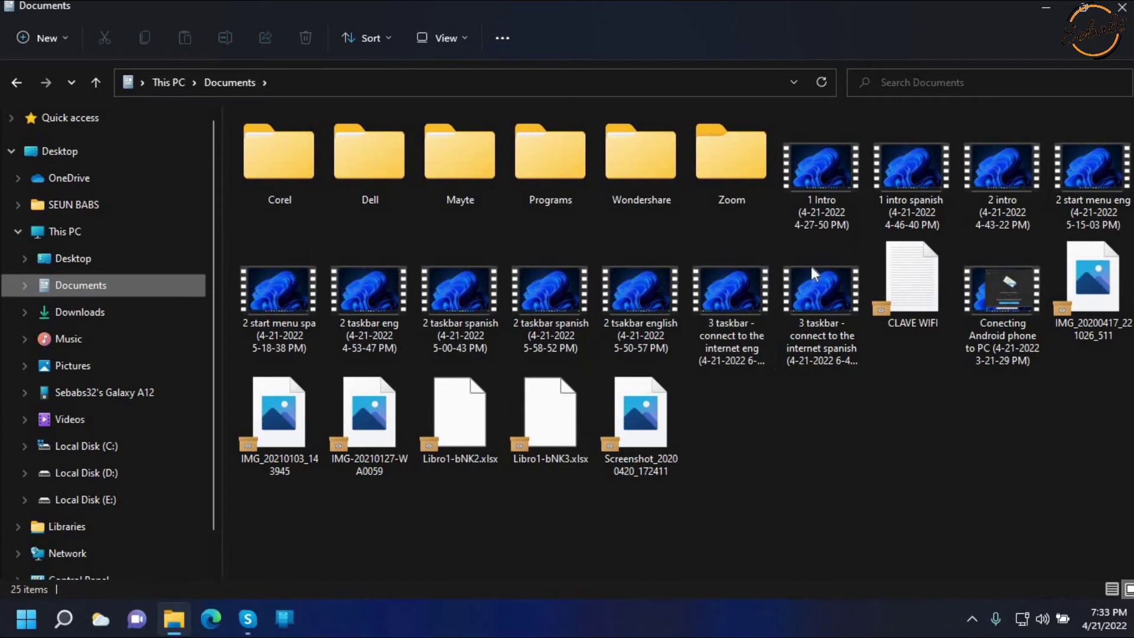
click(824, 161)
right_click(825, 162)
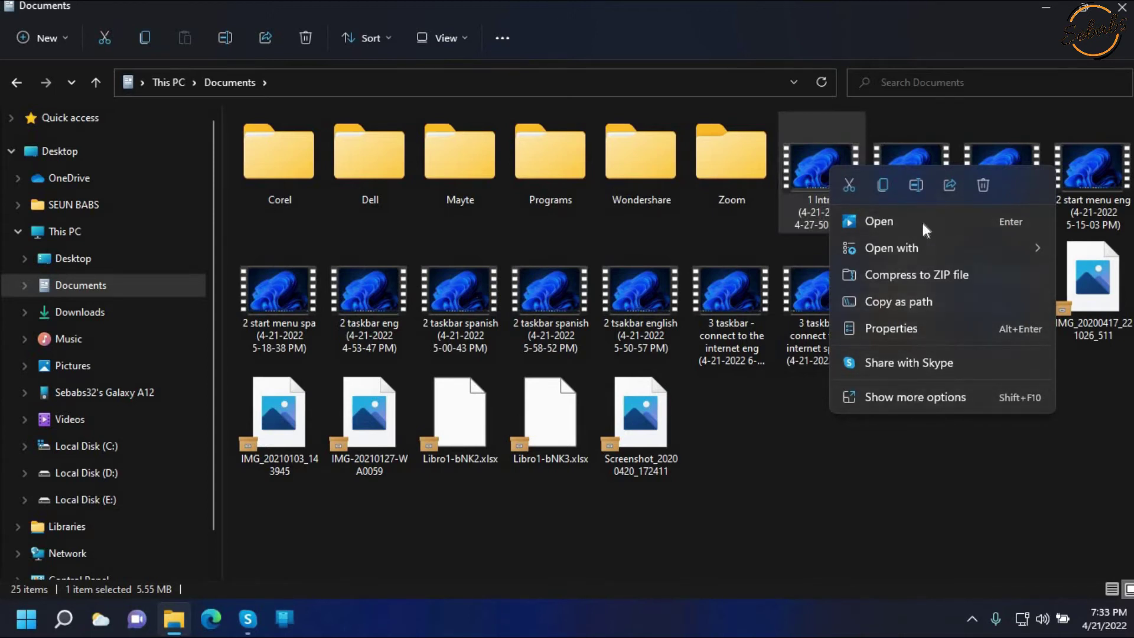
mouse_move(859, 250)
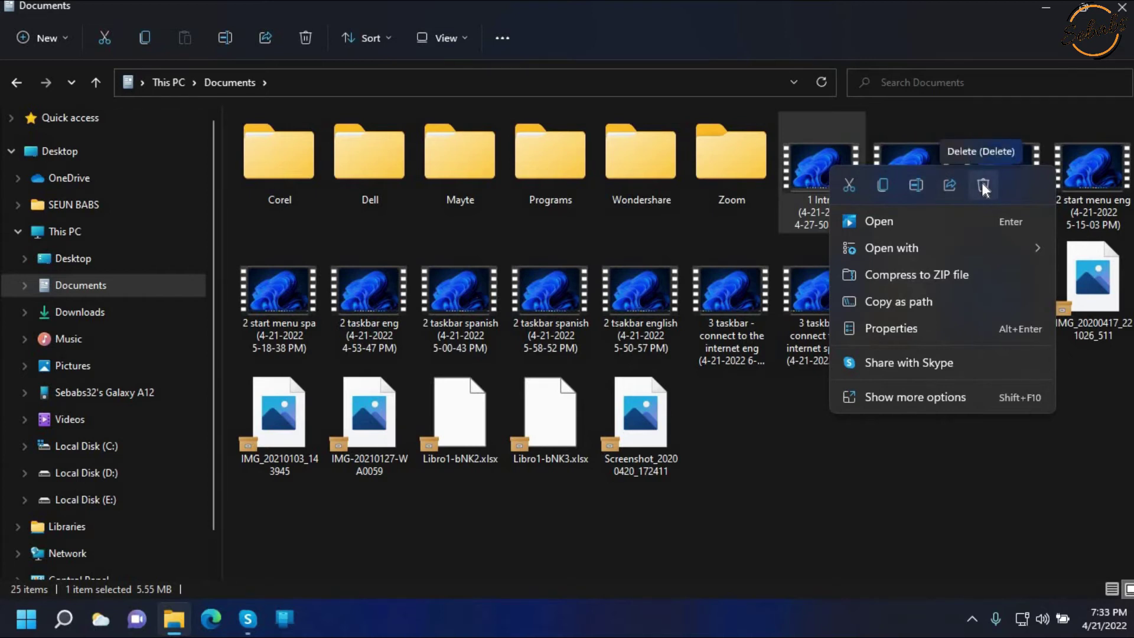
click(881, 189)
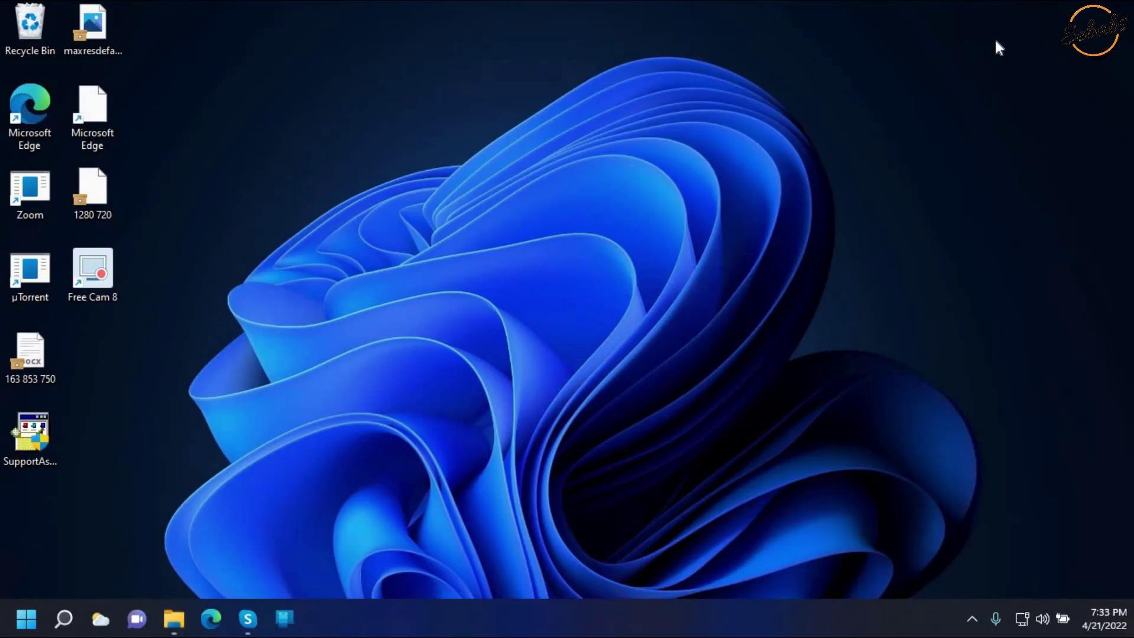
- Look at the paste options available for an empty area of the desktop
right_click(995, 39)
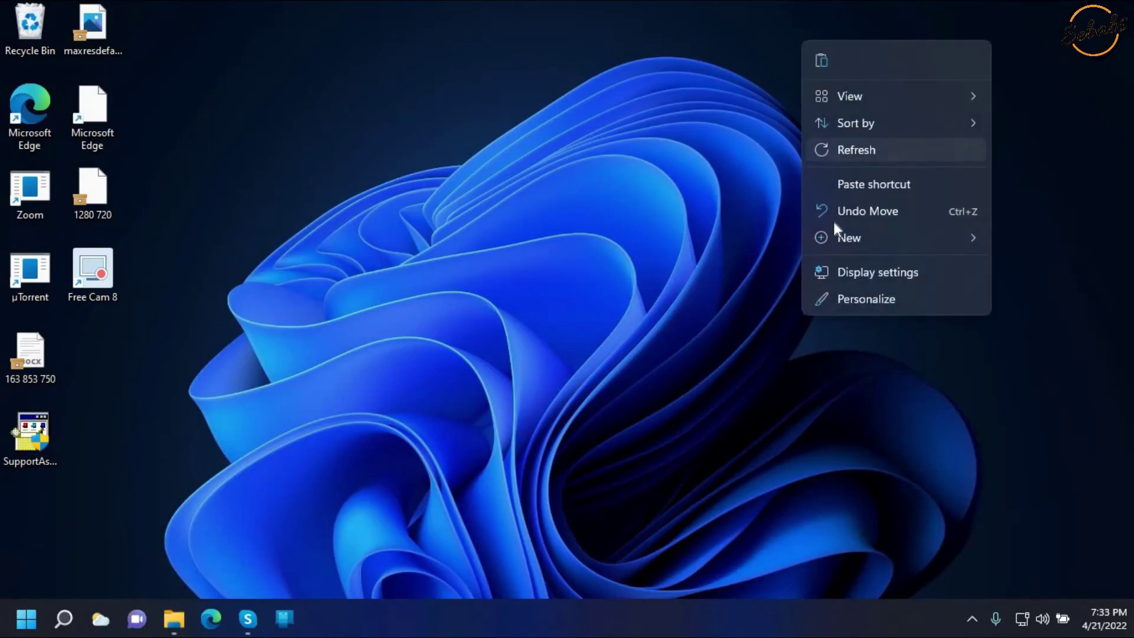
right_click(1012, 86)
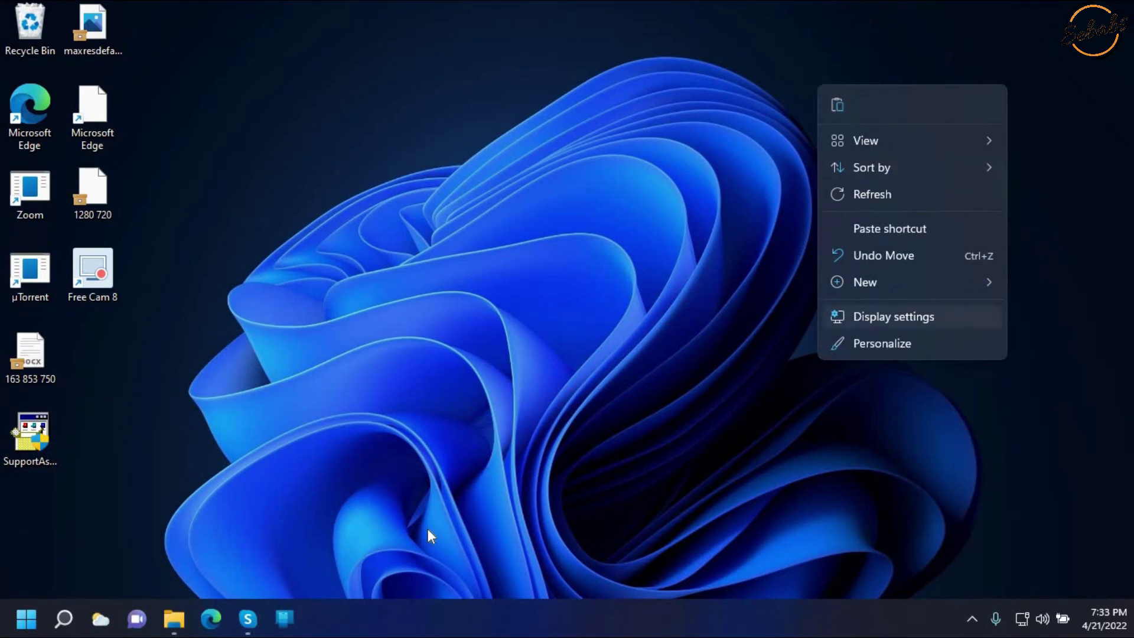
- Return to the Documents folder window, deselect the copied video and collapse This PC in the folder tree
click(174, 618)
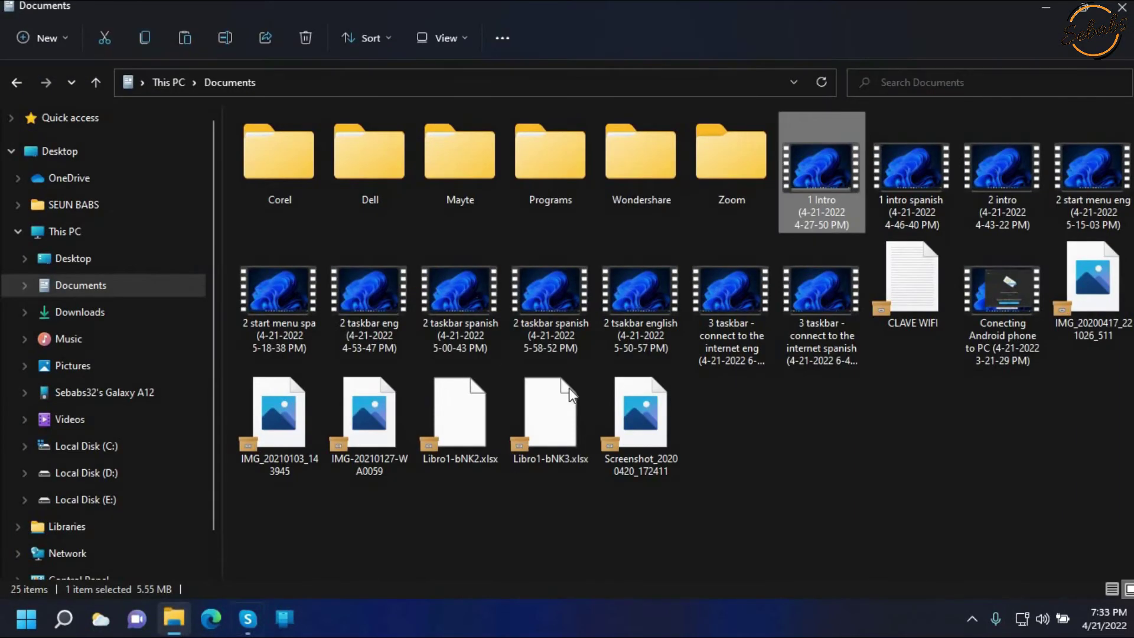
click(856, 455)
double_click(101, 232)
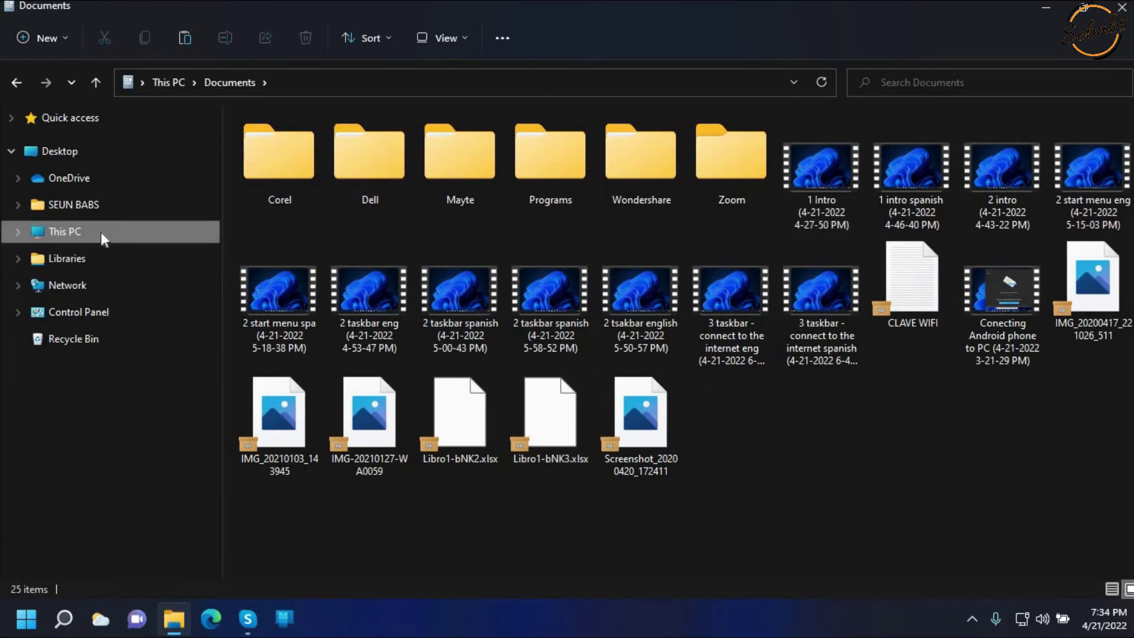
- Search Windows for "taskbar" and close the search without opening a result
click(64, 627)
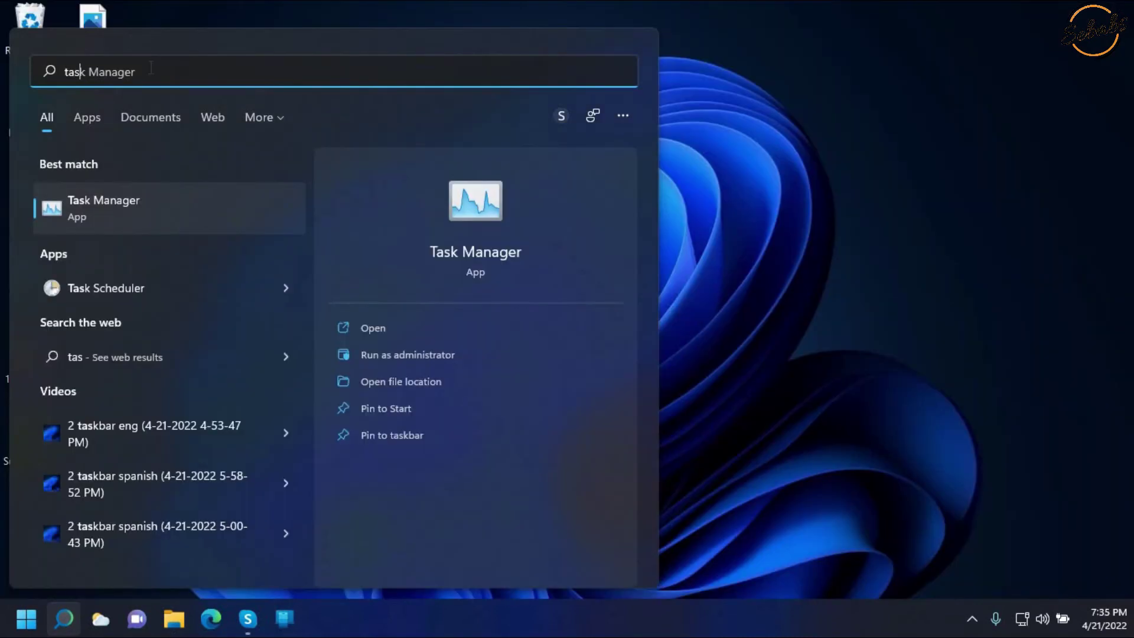
text(kbar)
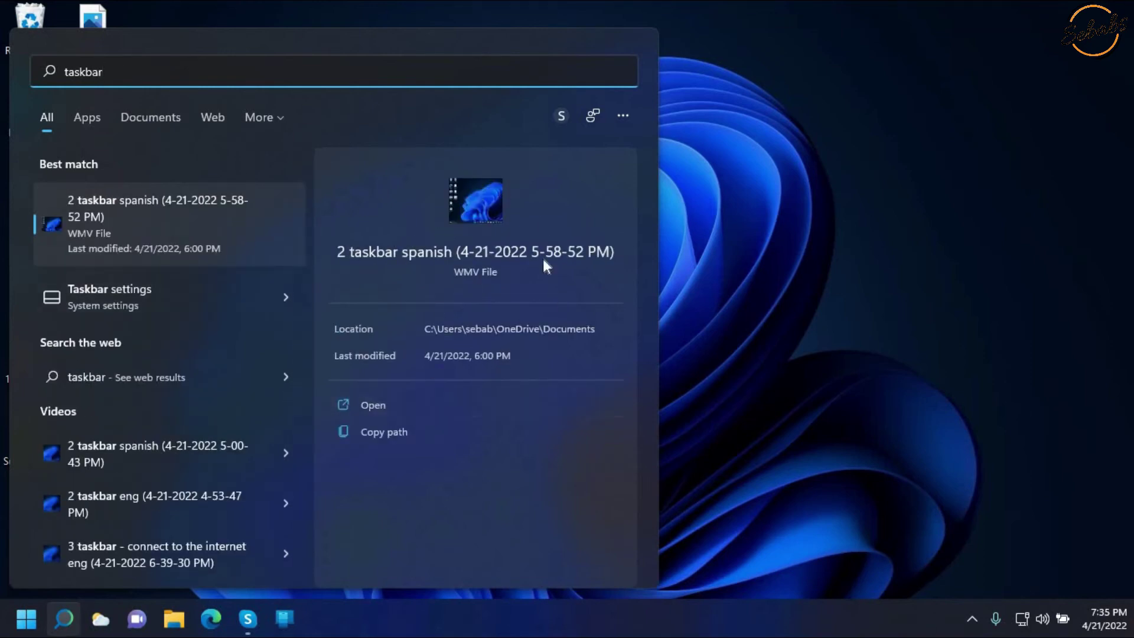
click(761, 250)
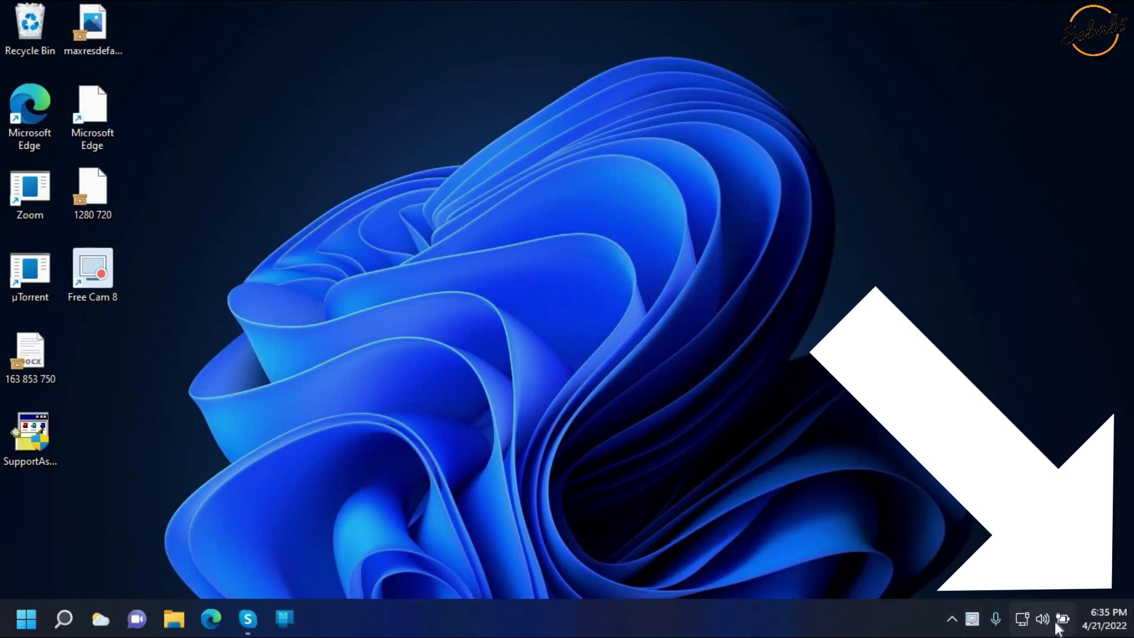
- View the notifications, expand the full month calendar below them, and dismiss both
click(1108, 626)
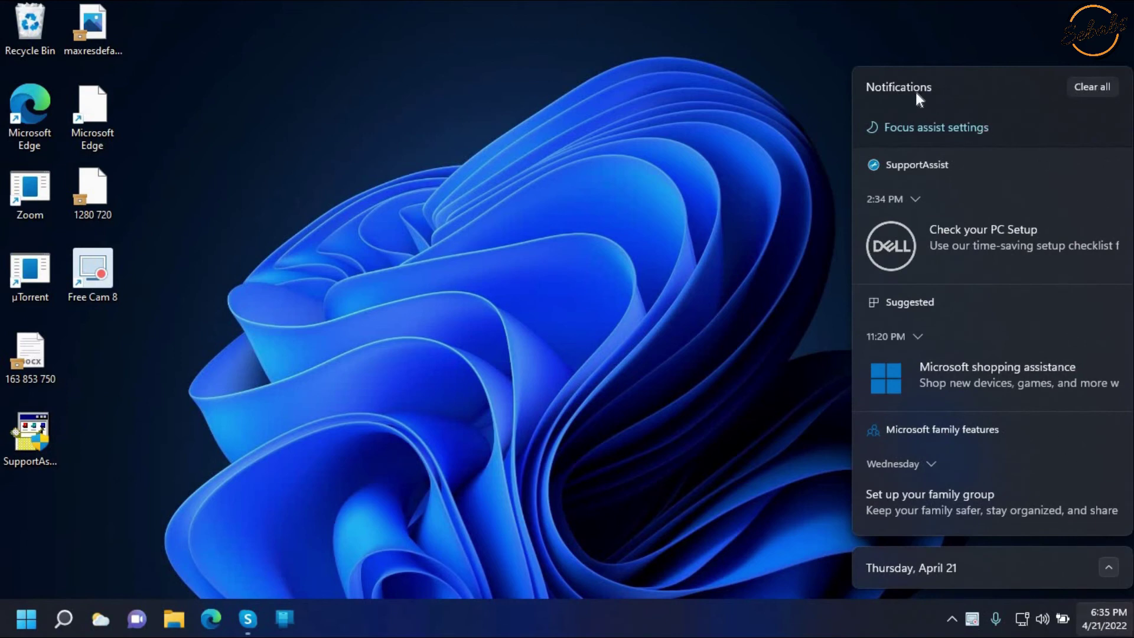
click(1108, 567)
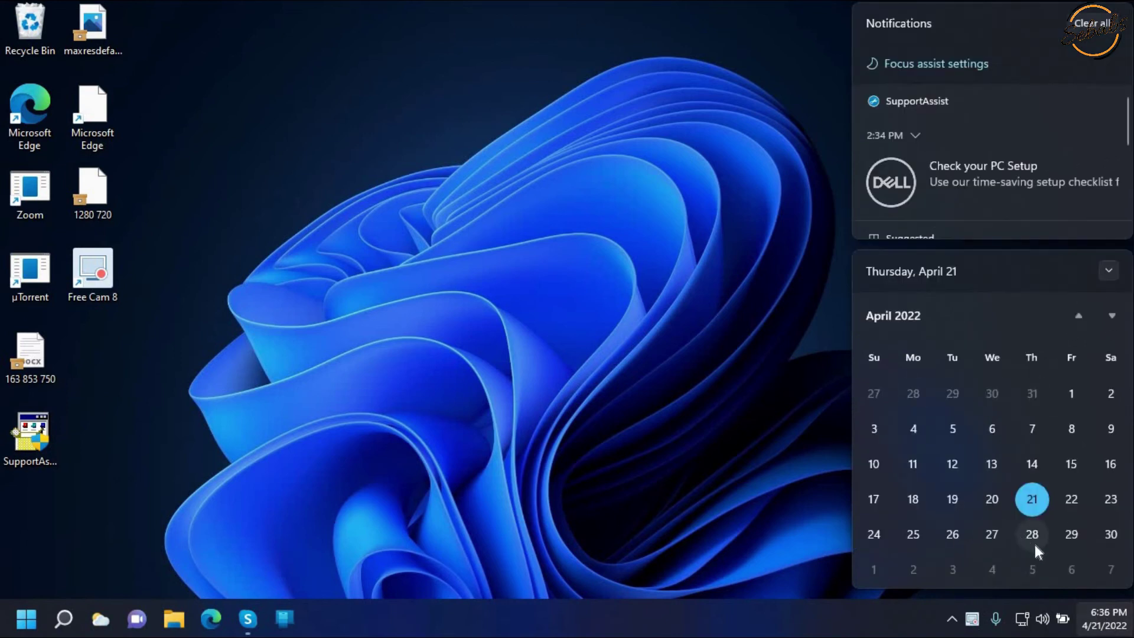
click(675, 485)
- View the hidden system tray icons and dismiss them
drag(973, 631, 938, 579)
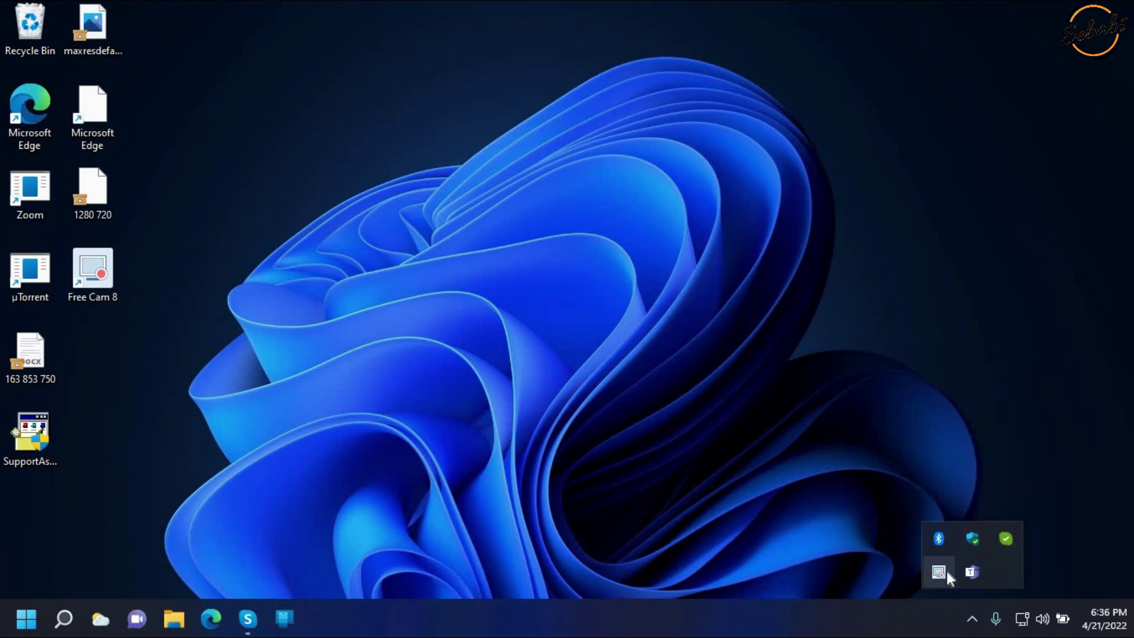
click(823, 486)
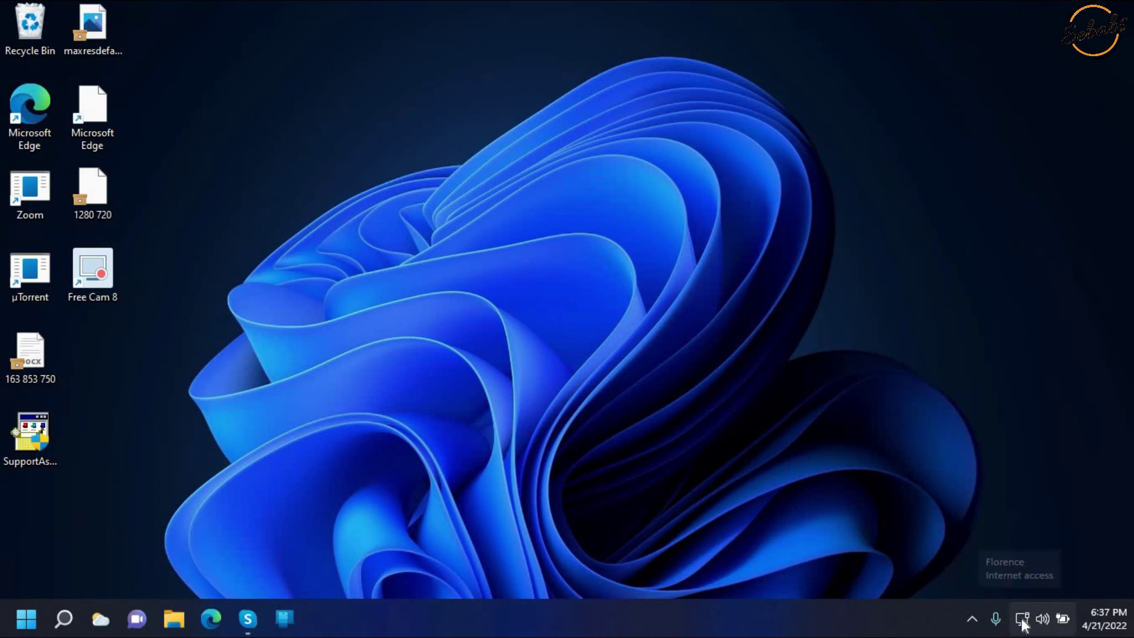
- Open the quick settings, examine the available Wi-Fi networks and return to the quick settings overview
click(1063, 620)
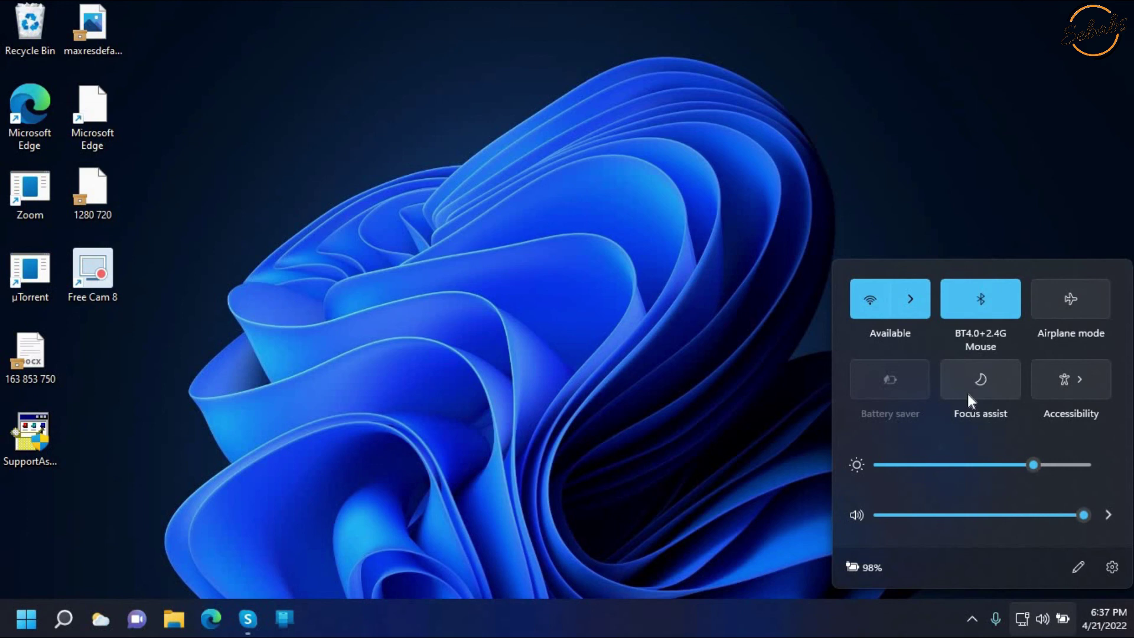
click(917, 310)
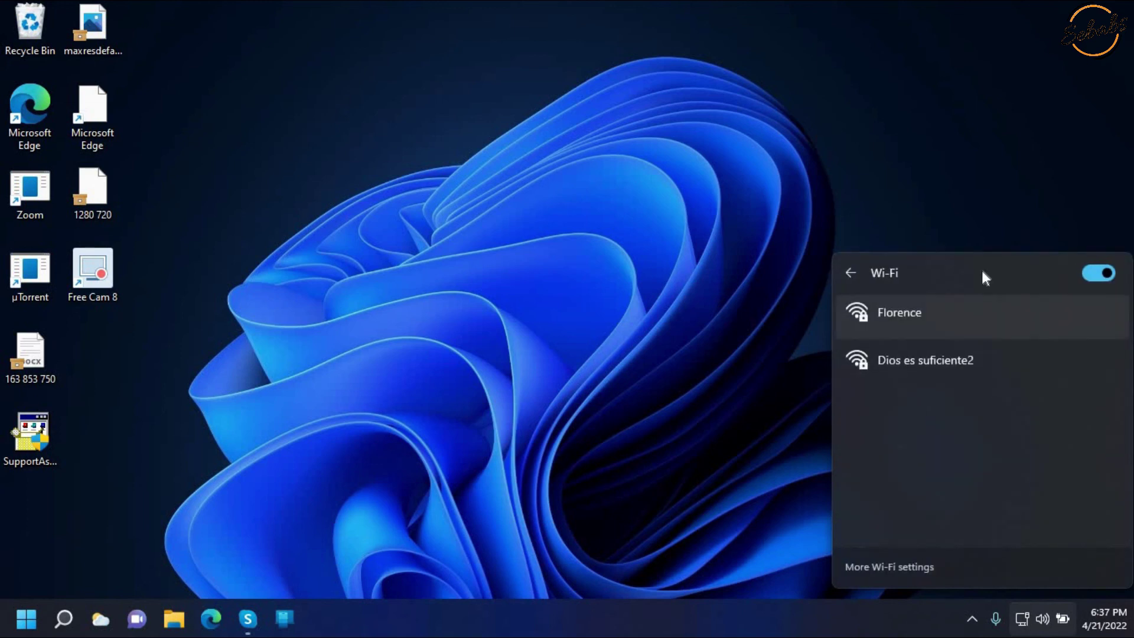
click(851, 272)
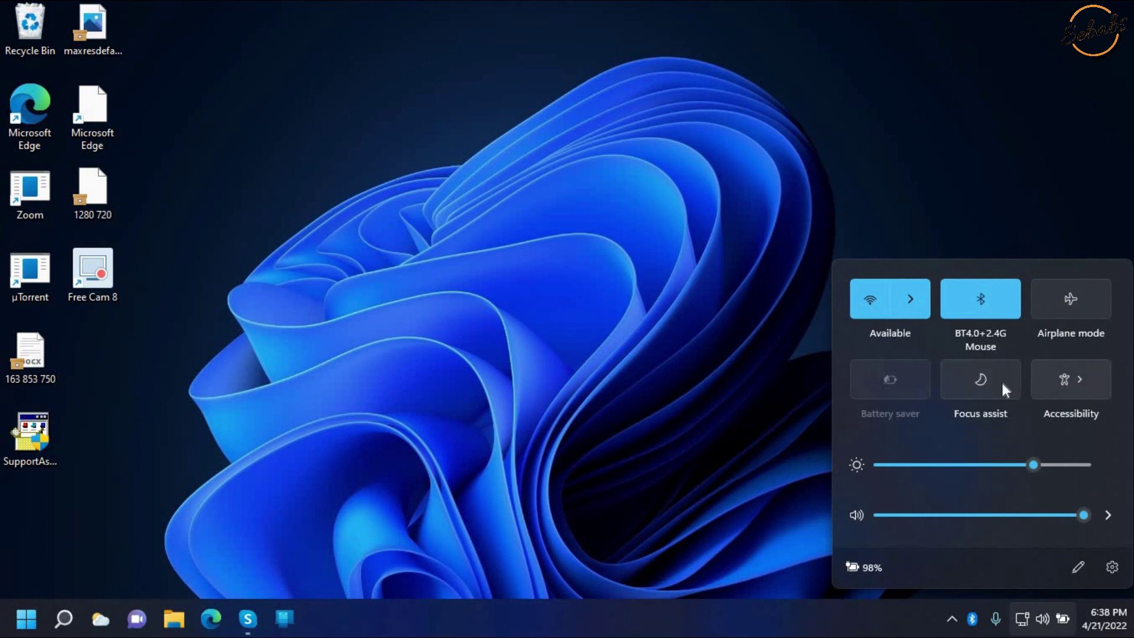
- Raise the screen brightness slightly in the quick settings
mouse_move(1030, 464)
mouse_down()
mouse_move(881, 490)
mouse_move(1045, 481)
mouse_up()
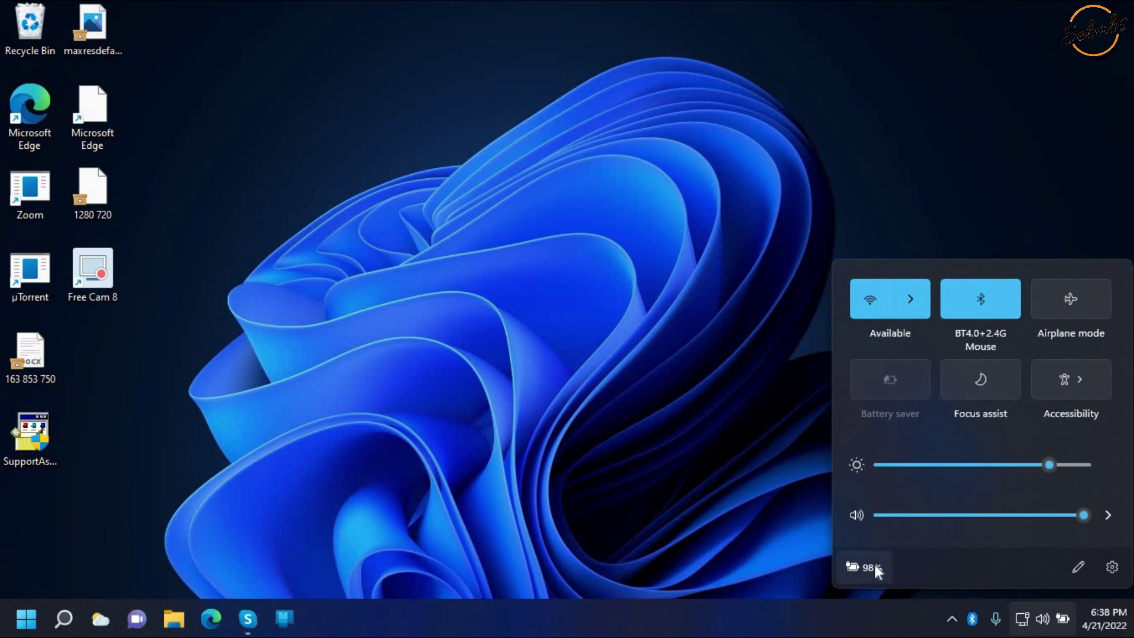
mouse_move(869, 569)
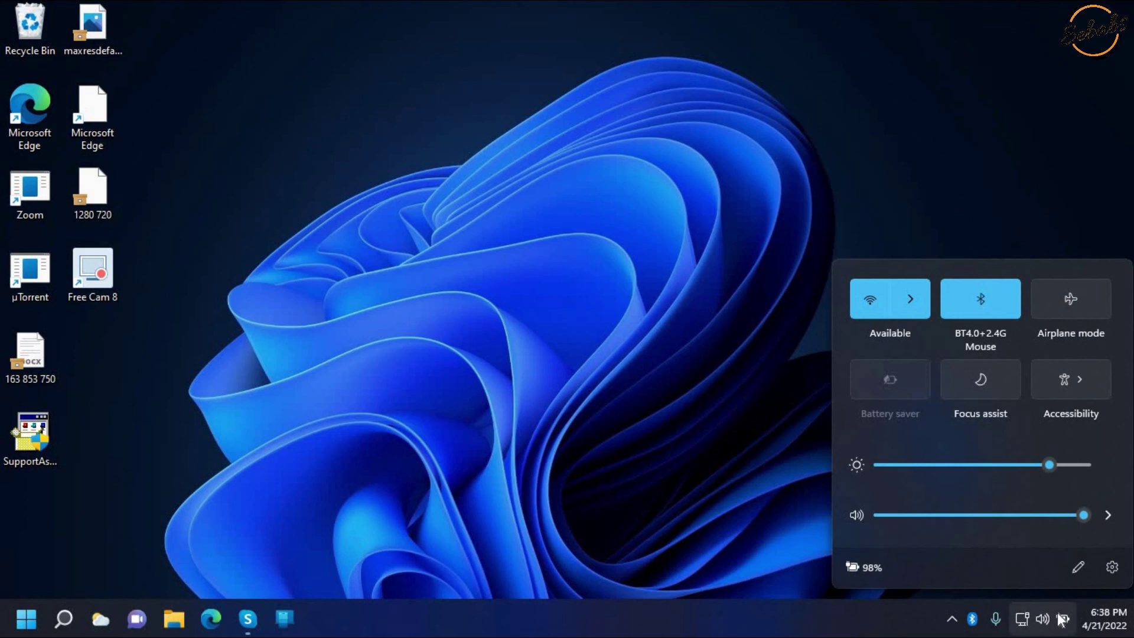
- Examine which extra controls can be added while editing the quick settings, and finish editing without adding any
click(1077, 568)
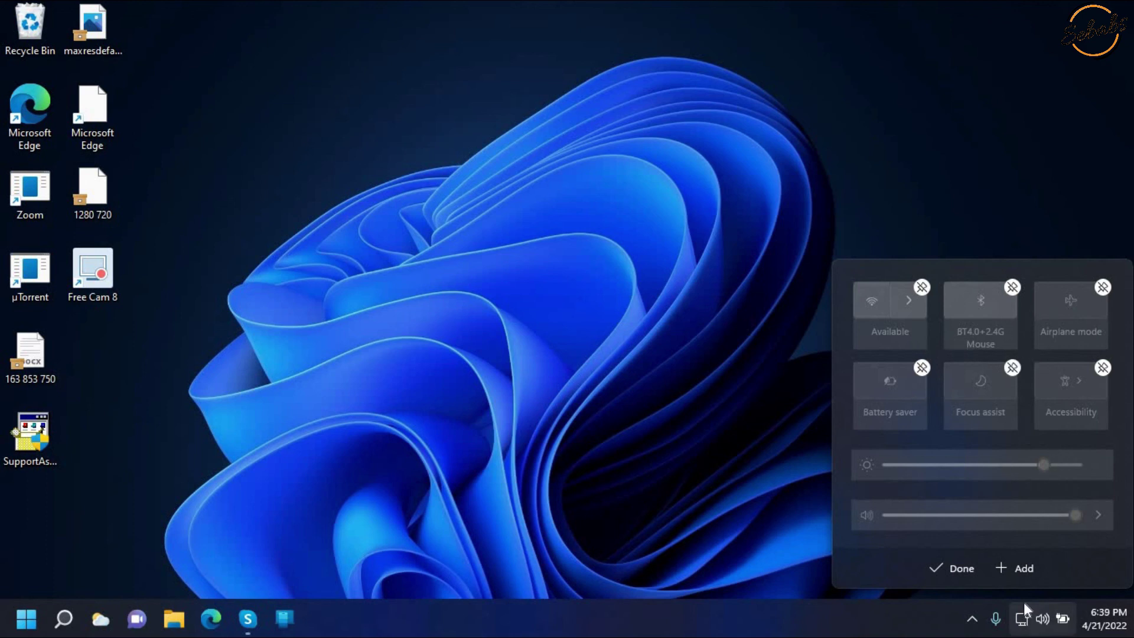
click(1019, 572)
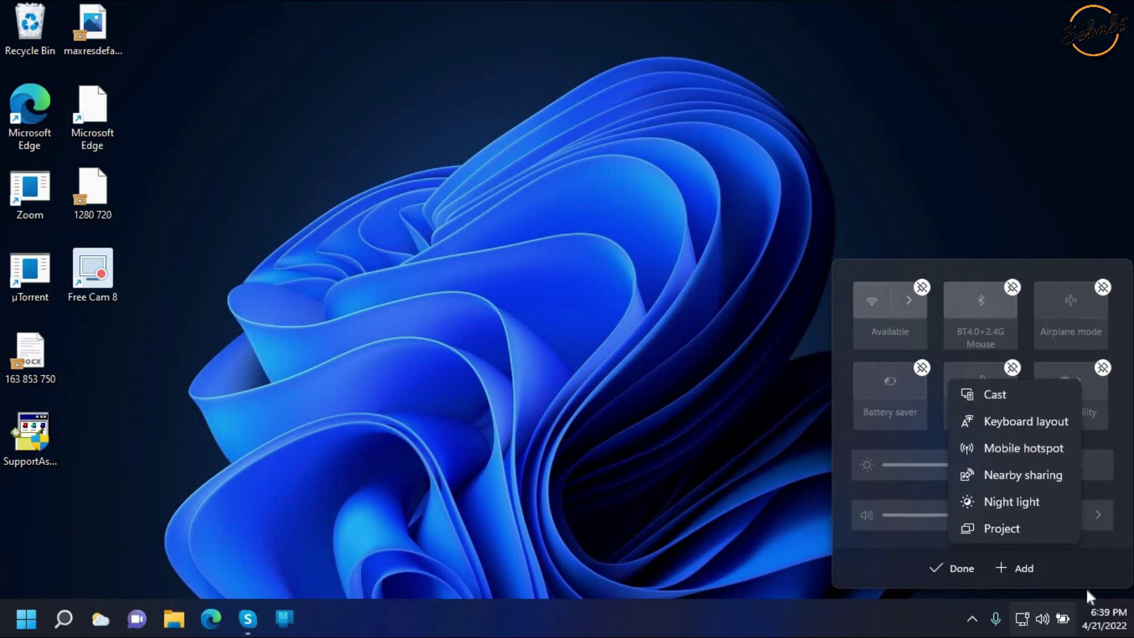
click(1059, 582)
click(952, 569)
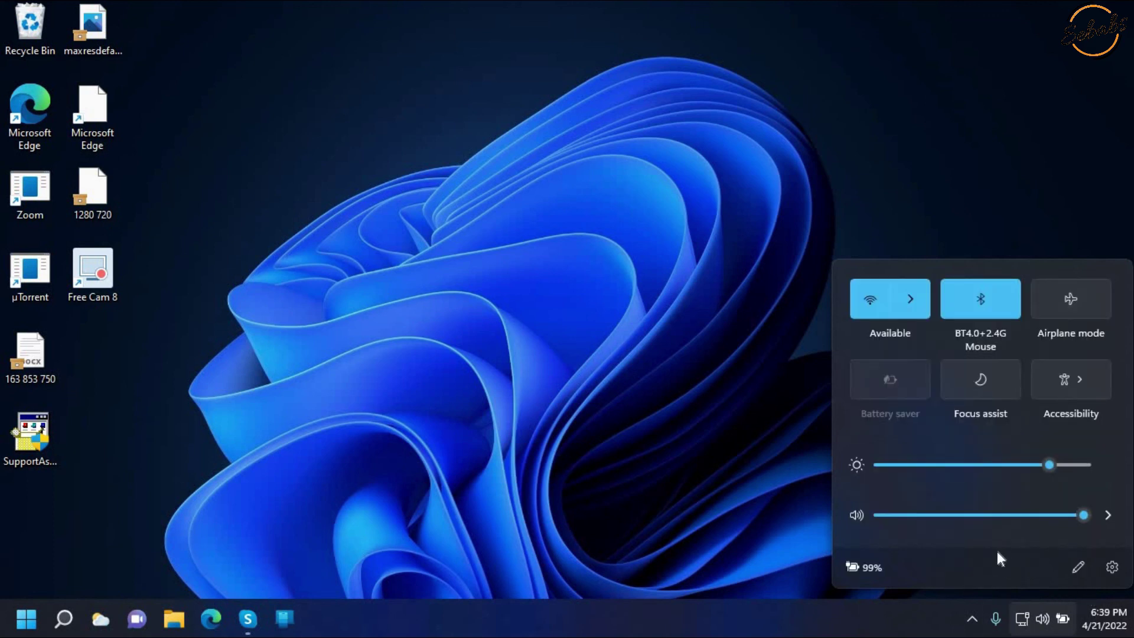